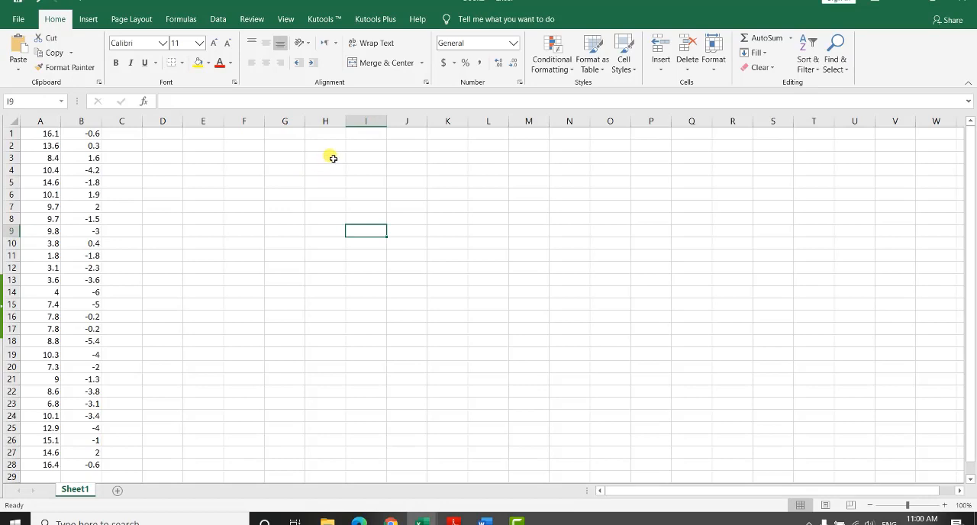
Step: Start a formula with =st in cell H3 and read the descriptions of STDEV.P, STDEV.S and STDEV
{"action": "double_click", "coordinate": [334, 160]}
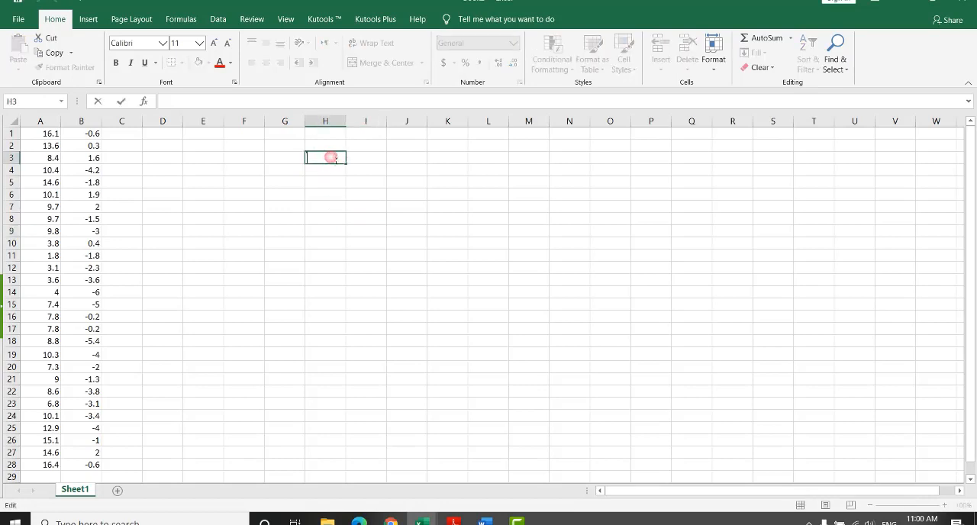
{"action": "type", "text": "=st"}
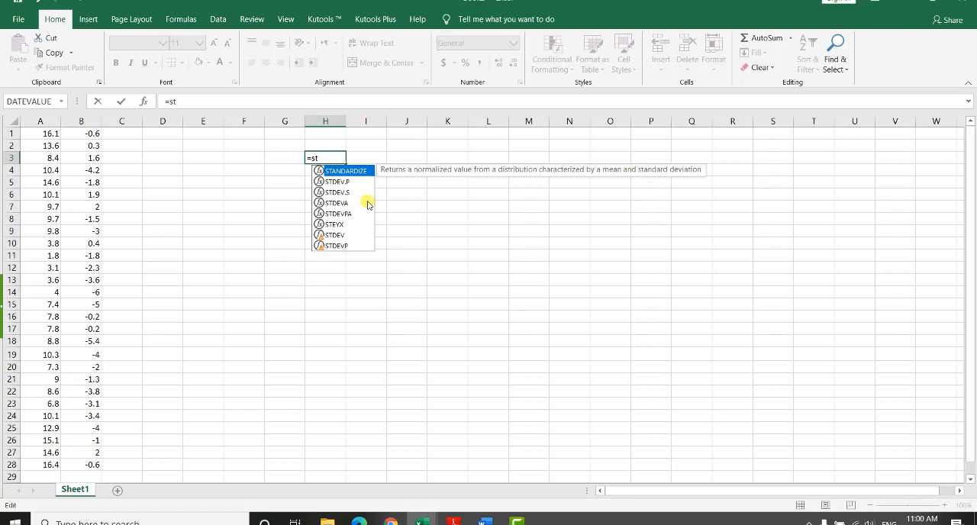
{"action": "left_click", "coordinate": [331, 182]}
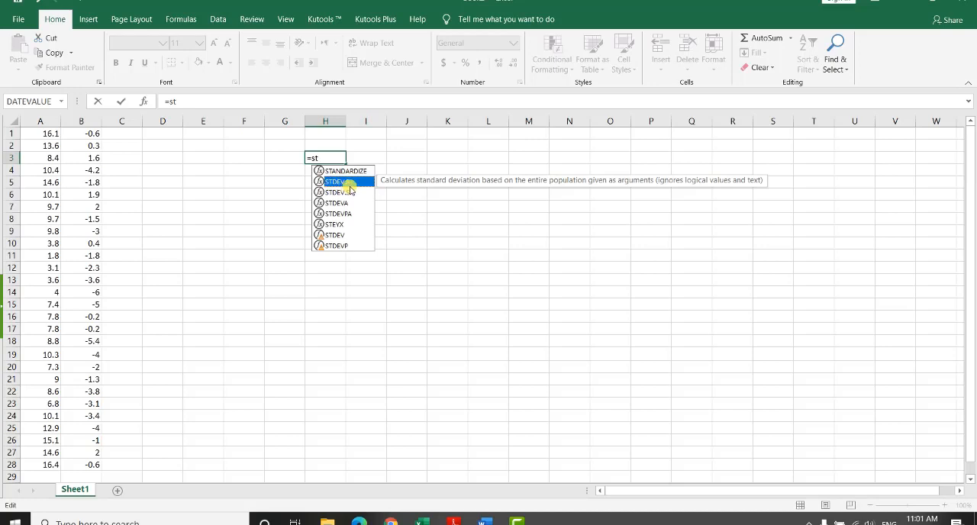
{"action": "left_click", "coordinate": [345, 194]}
{"action": "left_click", "coordinate": [346, 195]}
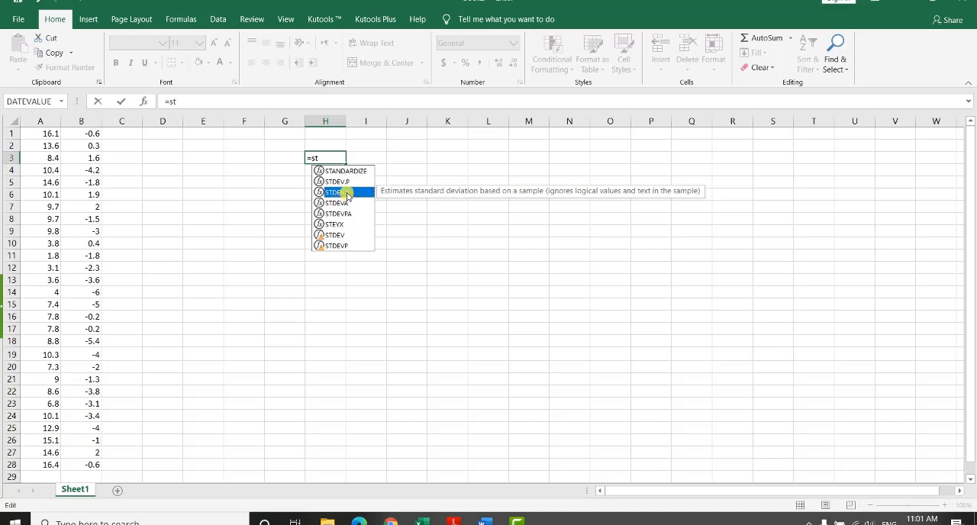
{"action": "left_click", "coordinate": [350, 235]}
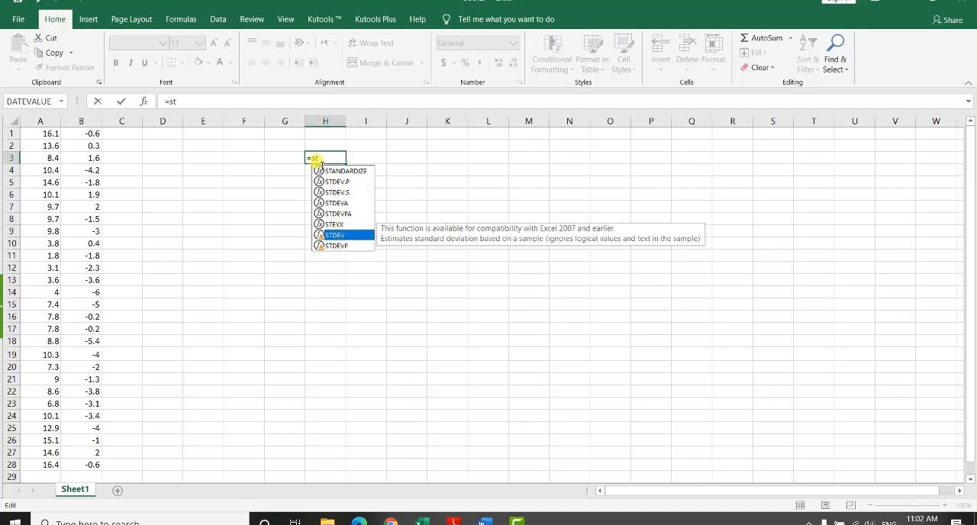
{"action": "left_click", "coordinate": [329, 159]}
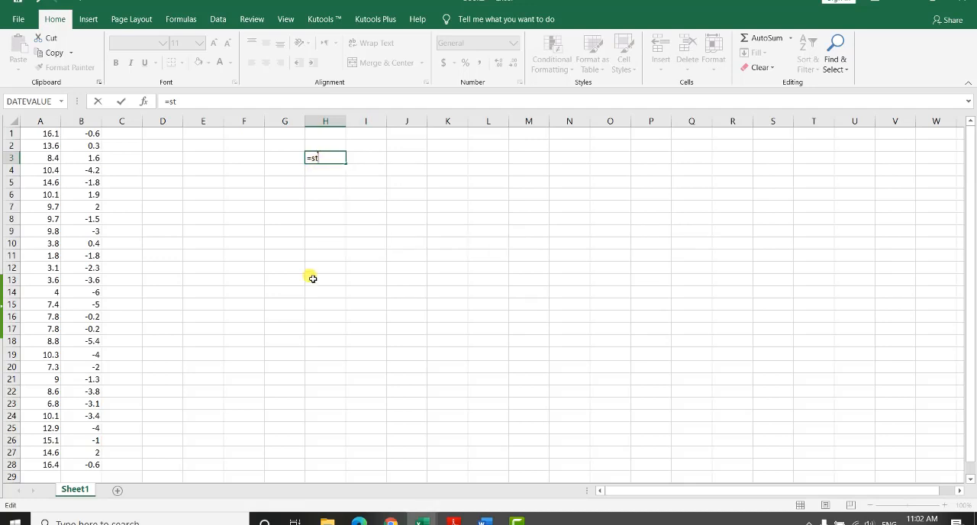
{"action": "left_click", "coordinate": [445, 159]}
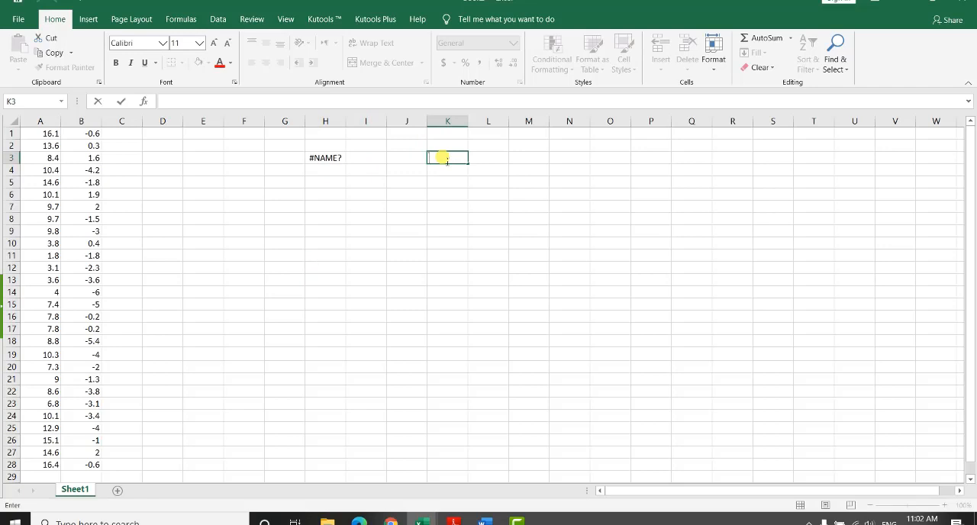
{"action": "double_click", "coordinate": [328, 159]}
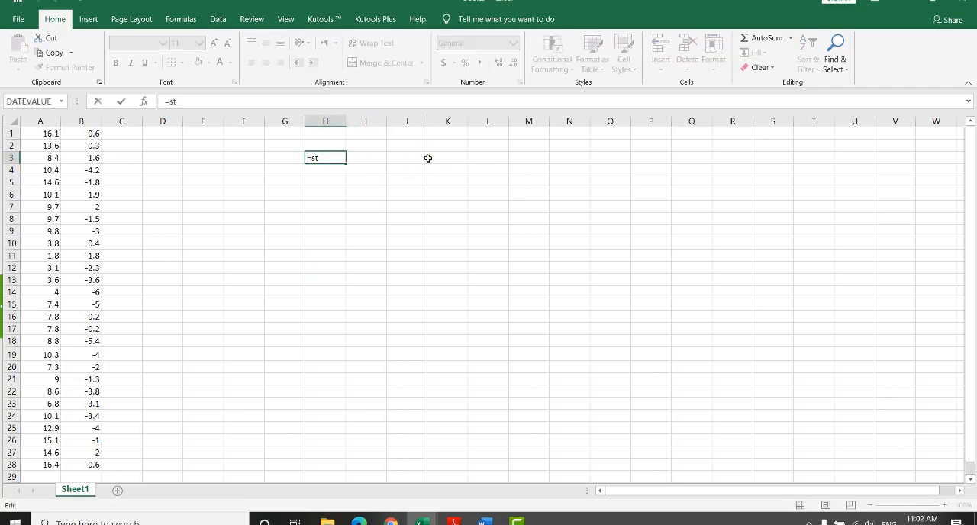
Step: Enter 20 in cell K3 and fill it down through K13
{"action": "left_click", "coordinate": [439, 158]}
{"action": "type", "text": "20"}
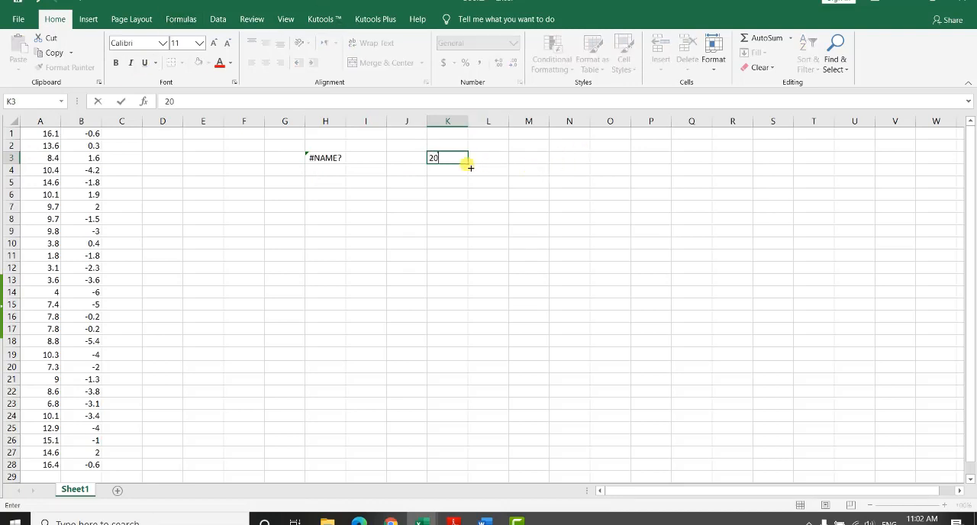
{"action": "key", "text": "ctrl+Return"}
{"action": "left_click_drag", "start_coordinate": [468, 164], "coordinate": [467, 294]}
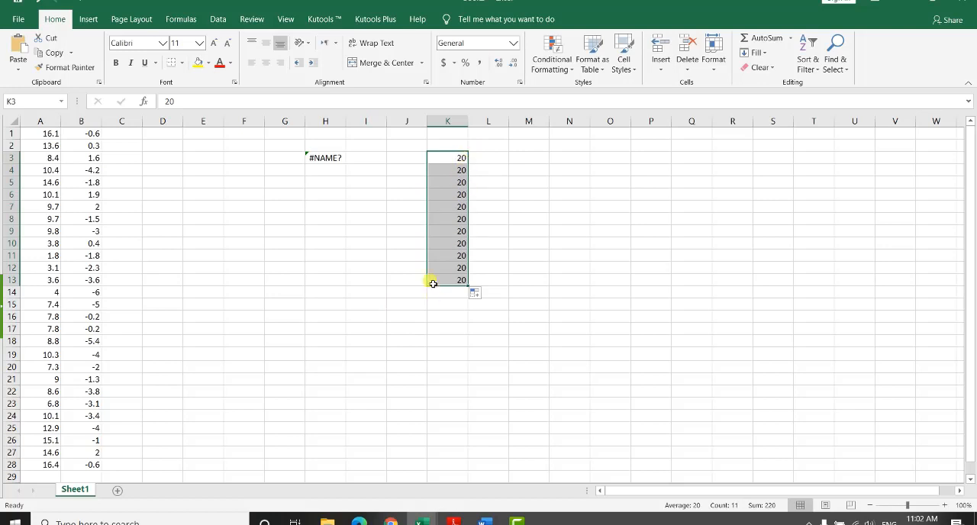
Step: Calculate the mean of the sample values in cell K16 with =AVERAGE(K3:K13)
{"action": "left_click", "coordinate": [448, 316]}
{"action": "double_click", "coordinate": [450, 311]}
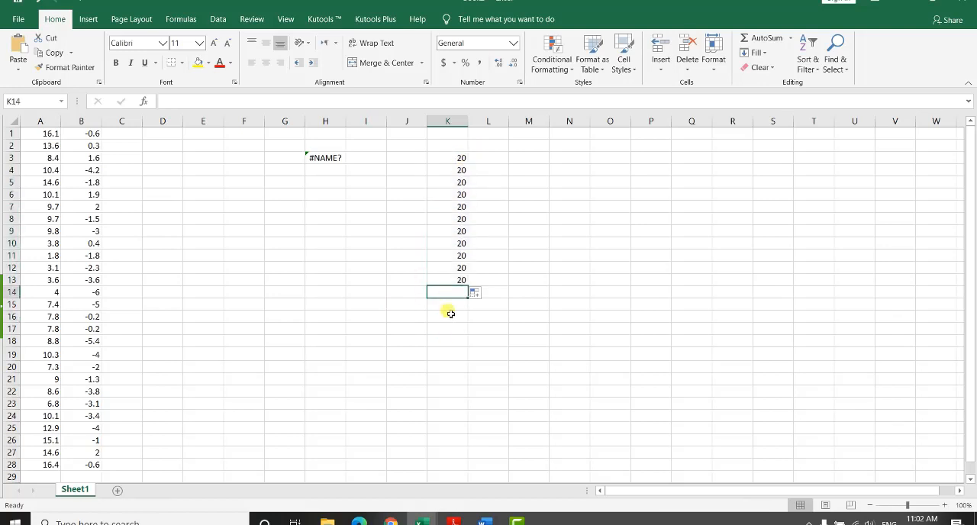
{"action": "left_click", "coordinate": [451, 317]}
{"action": "double_click", "coordinate": [453, 319]}
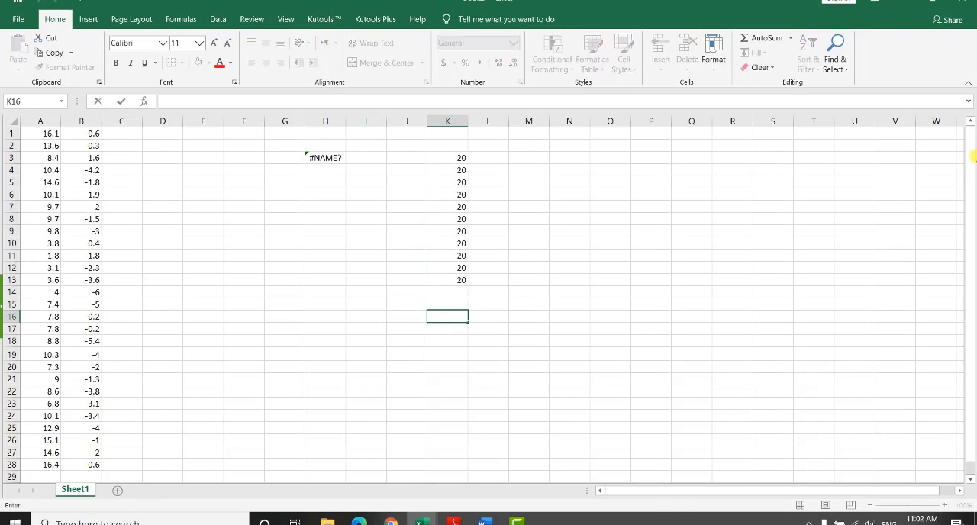
{"action": "type", "text": "=ave"}
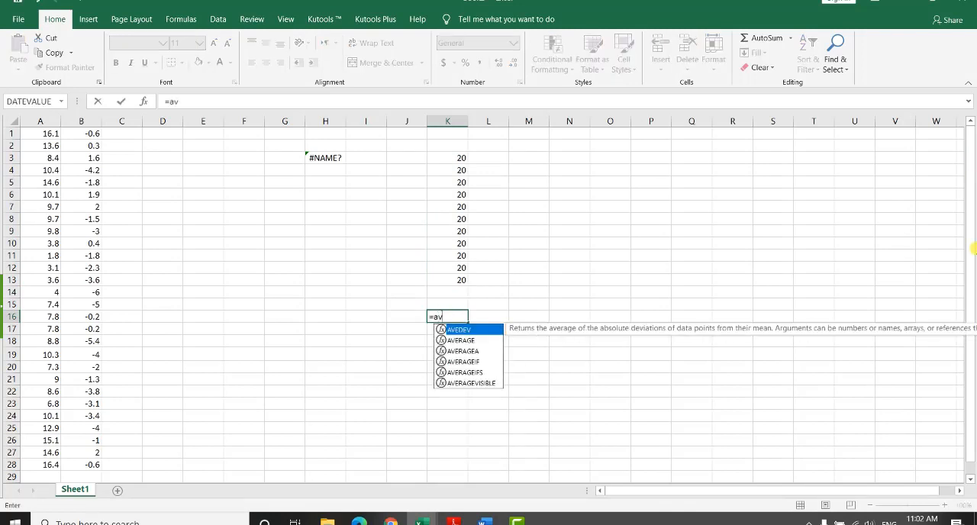
{"action": "double_click", "coordinate": [483, 341]}
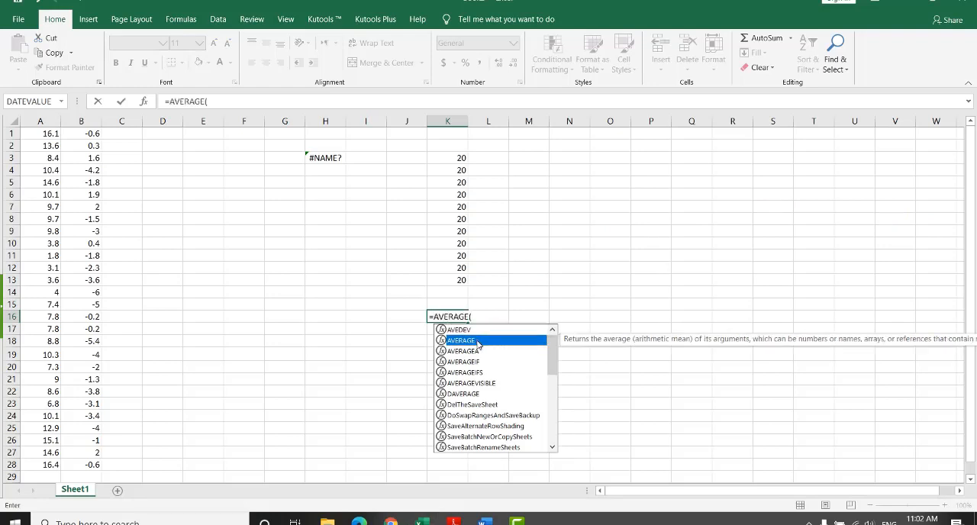
{"action": "left_click", "coordinate": [458, 159]}
{"action": "left_click_drag", "start_coordinate": [461, 196], "coordinate": [447, 286]}
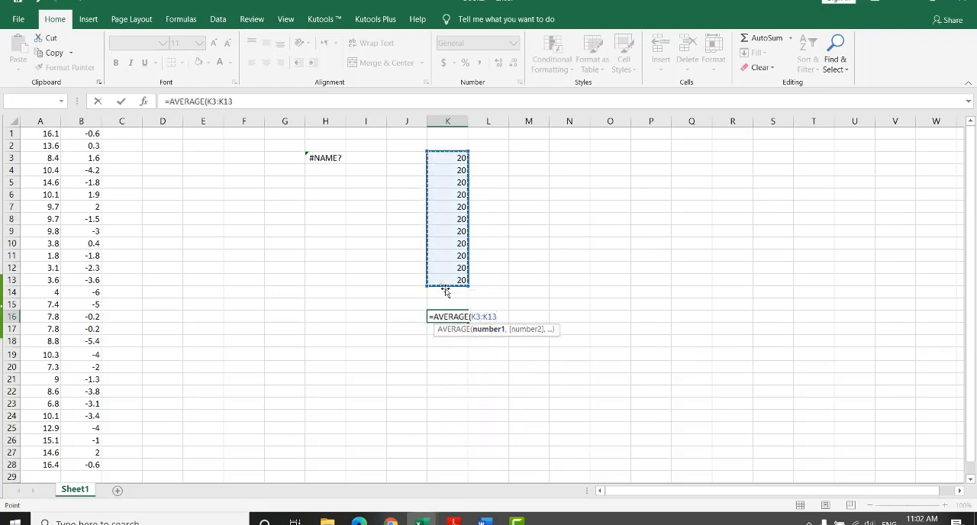
{"action": "key", "text": "Return"}
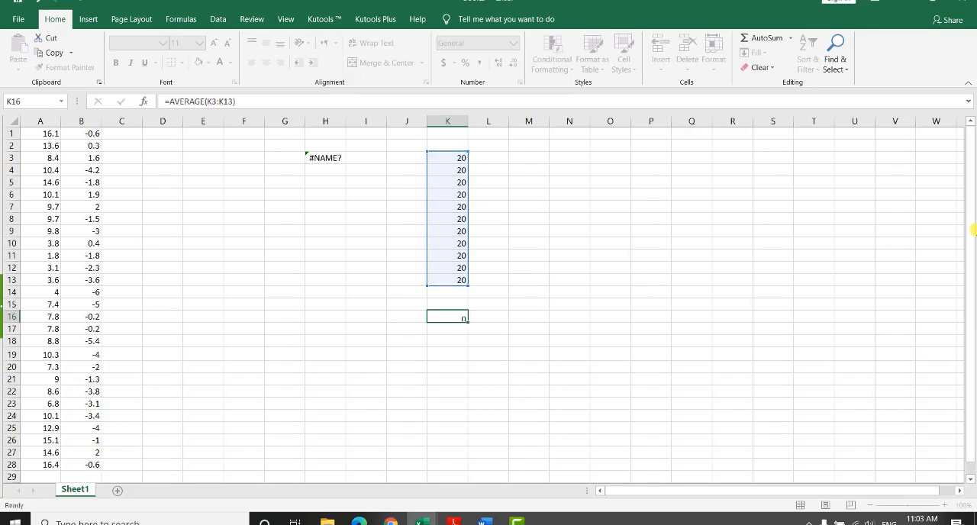
Step: Calculate the population standard deviation of the sample values in cell M16 with =STDEV.P(K3:K13)
{"action": "left_click", "coordinate": [521, 316]}
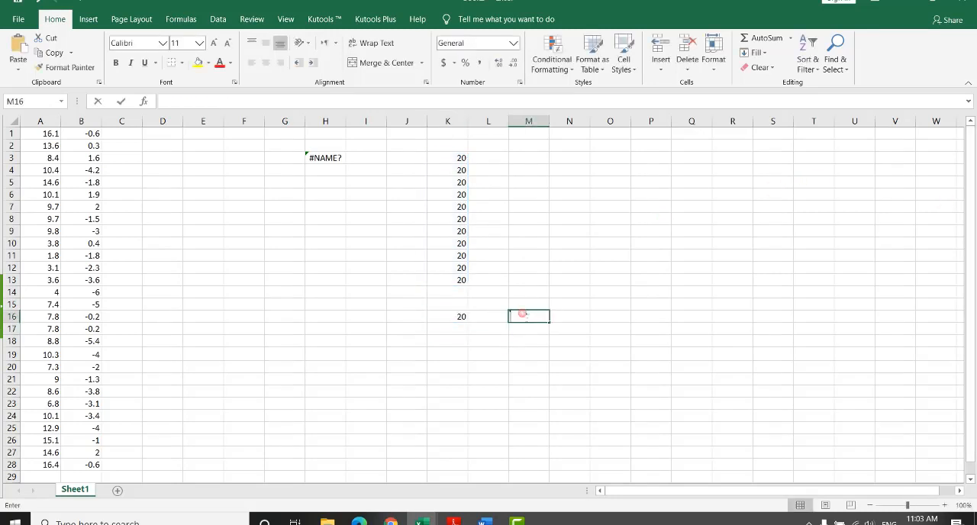
{"action": "type", "text": "="}
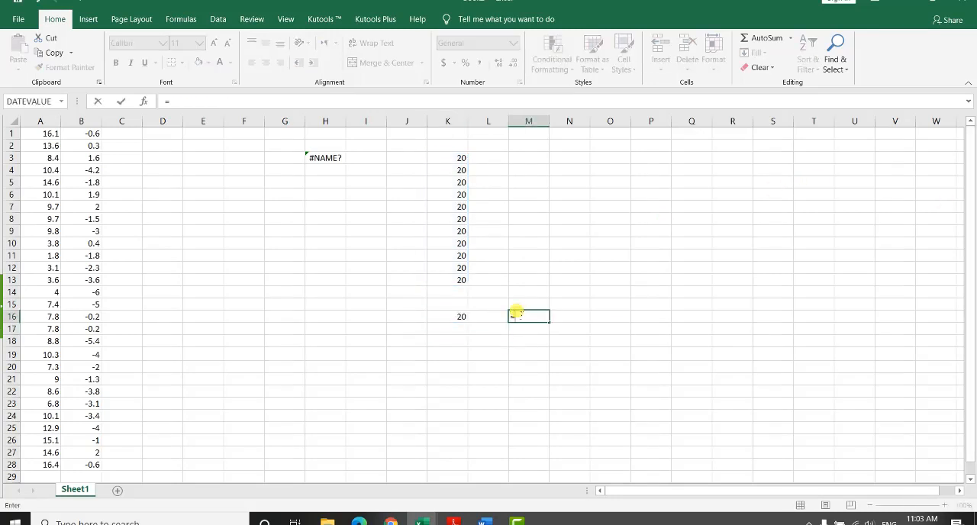
{"action": "type", "text": "st"}
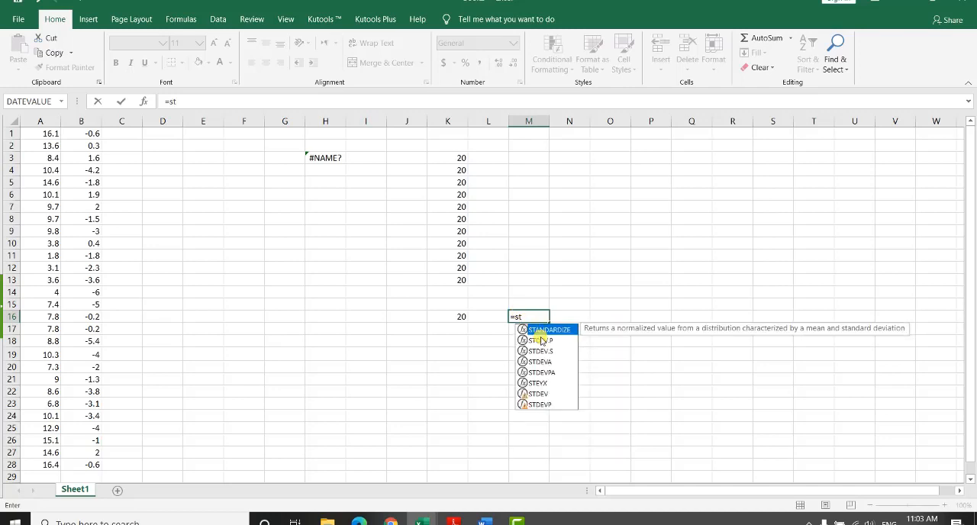
{"action": "double_click", "coordinate": [542, 340]}
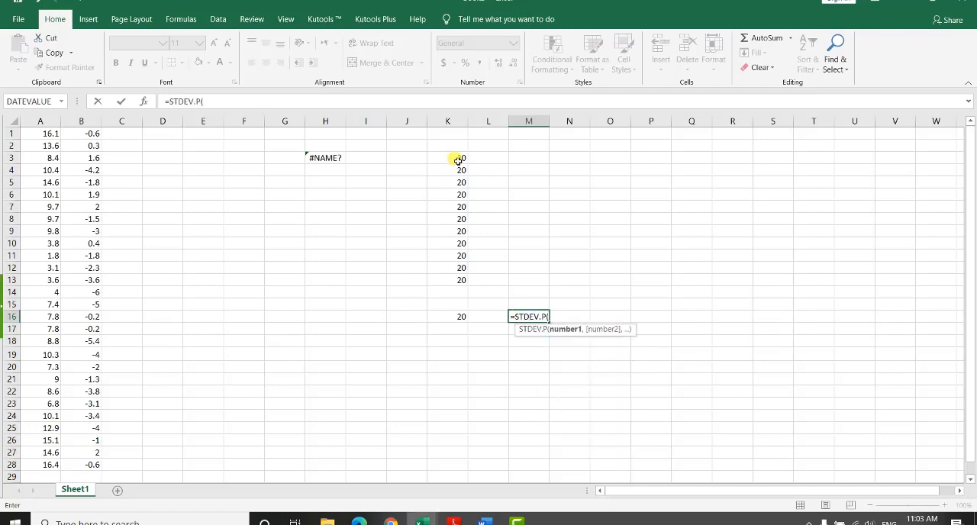
{"action": "left_click_drag", "start_coordinate": [461, 158], "coordinate": [460, 280]}
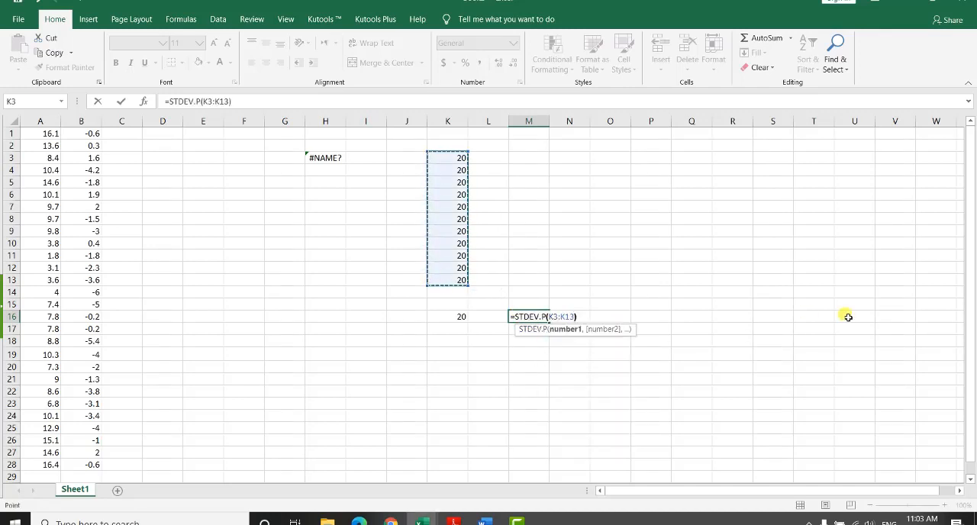
{"action": "key", "text": "Return"}
Step: Paste the copied picture of the population standard deviation formula at cell N7, beside the sample values
{"action": "right_click", "coordinate": [588, 210]}
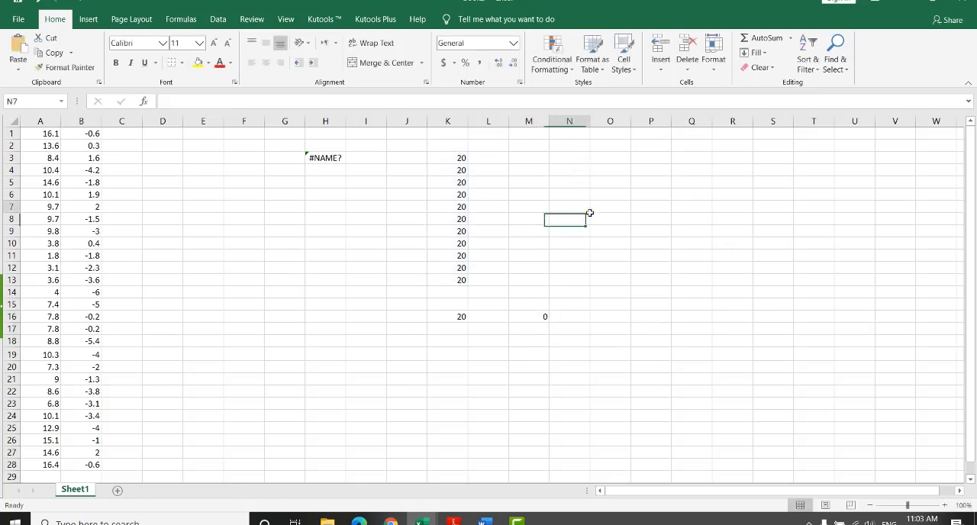
{"action": "left_click", "coordinate": [631, 266]}
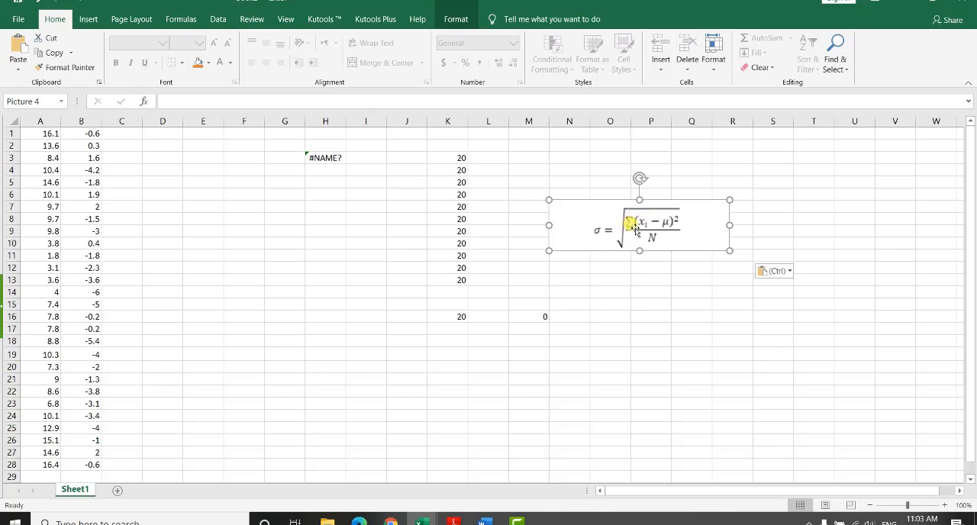
Step: Examine how the pictured formula's terms relate to the values in K3:K13 and the mean in K16
{"action": "left_click", "coordinate": [461, 161]}
{"action": "left_click_drag", "start_coordinate": [460, 193], "coordinate": [462, 218]}
{"action": "left_click", "coordinate": [646, 220]}
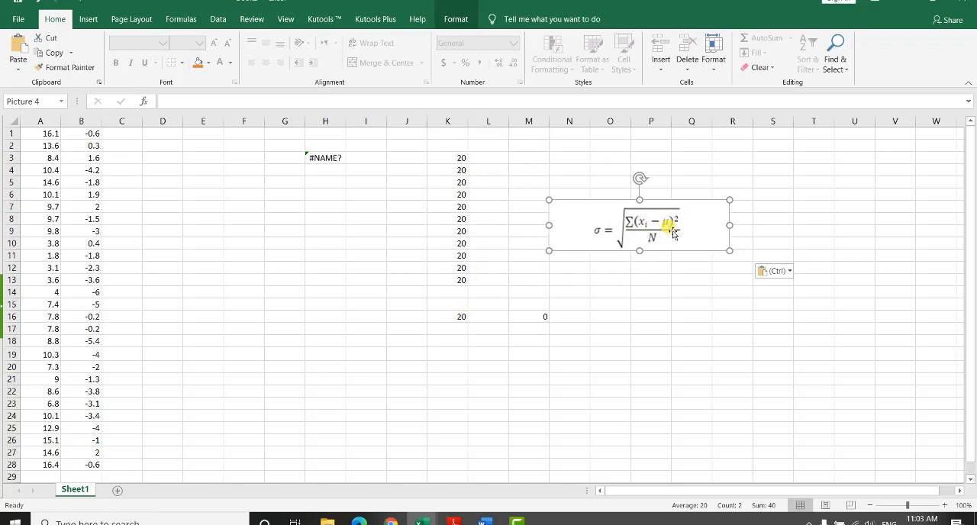
{"action": "left_click", "coordinate": [446, 317]}
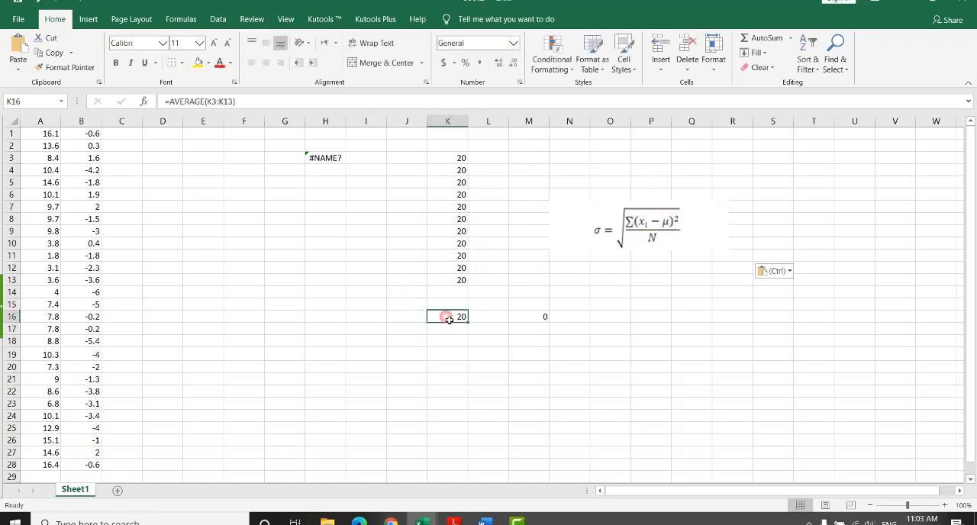
{"action": "left_click", "coordinate": [645, 251]}
{"action": "left_click", "coordinate": [462, 159]}
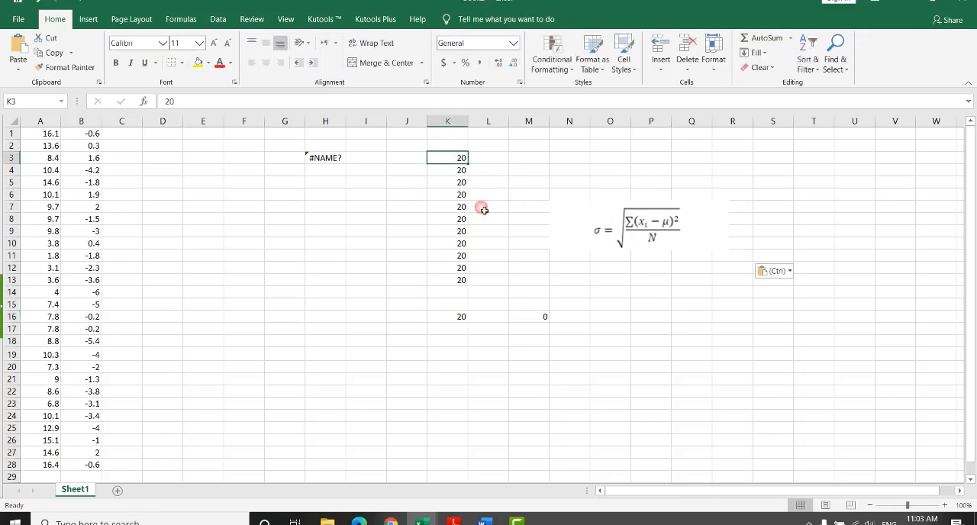
{"action": "left_click", "coordinate": [454, 321]}
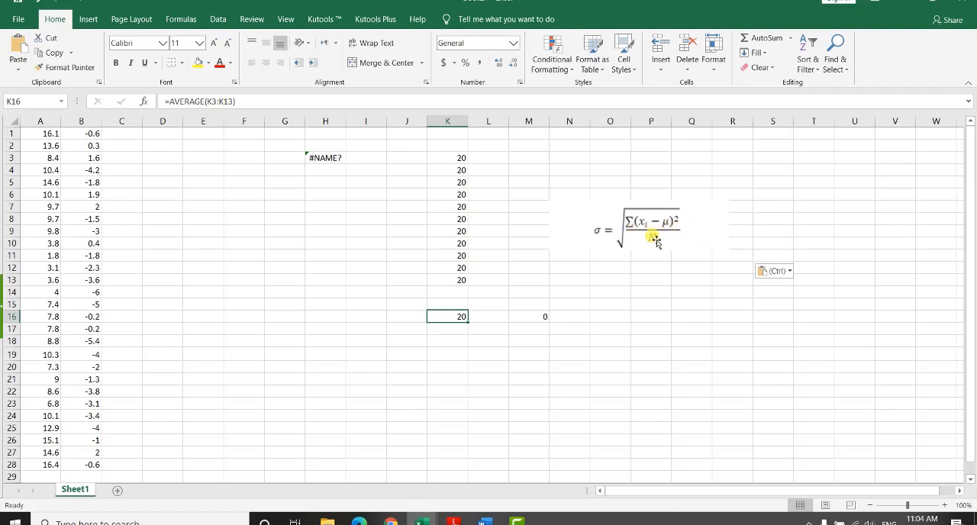
{"action": "left_click", "coordinate": [458, 162]}
{"action": "left_click_drag", "start_coordinate": [459, 164], "coordinate": [459, 283]}
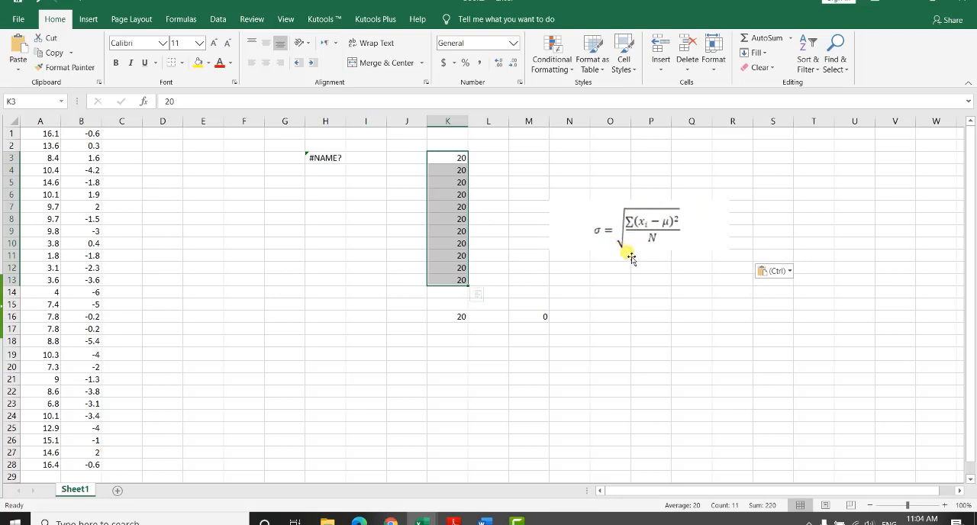
Step: Reopen the STDEV.P formula in M16 for review and remove the stray N18 reference inserted into it
{"action": "double_click", "coordinate": [545, 318]}
{"action": "left_click", "coordinate": [574, 342]}
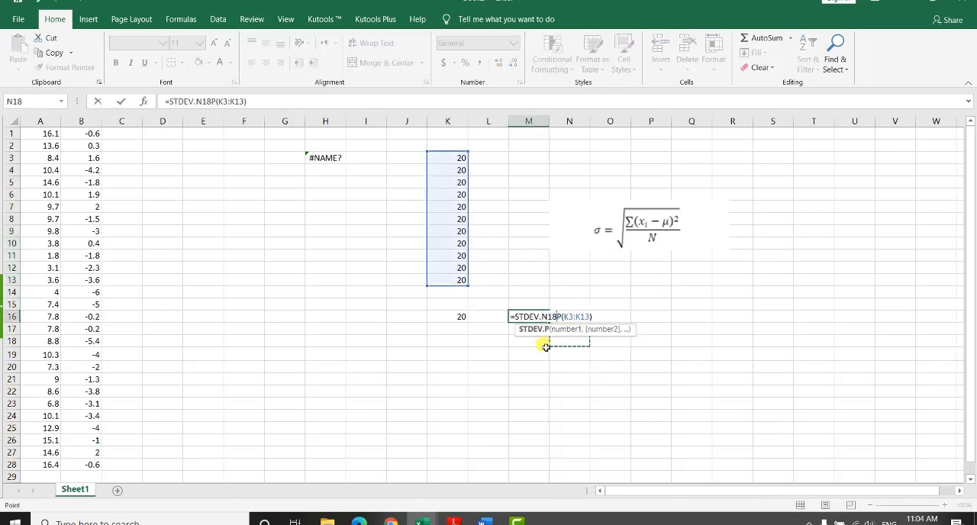
{"action": "key", "text": "BackSpace"}
{"action": "key", "text": "BackSpace"}
{"action": "key", "text": "BackSpace"}
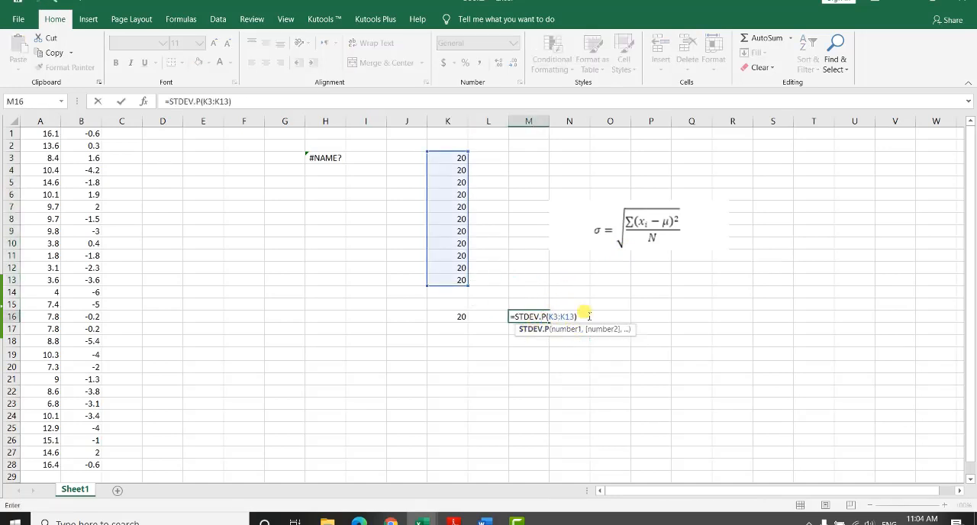
{"action": "key", "text": "Return"}
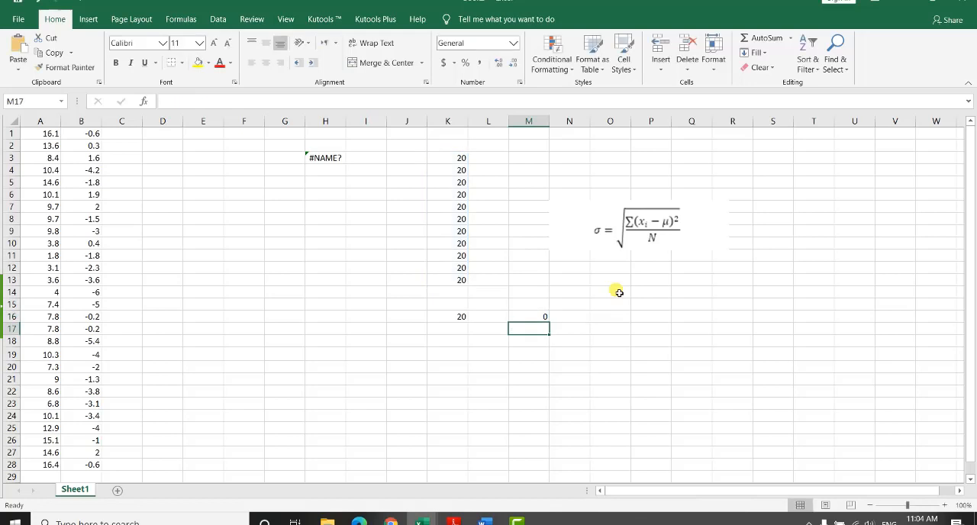
Step: Examine the two data sets in columns A and B, highlighting A1:A26 and B1:B28
{"action": "left_click", "coordinate": [211, 183]}
{"action": "left_click_drag", "start_coordinate": [86, 134], "coordinate": [79, 451]}
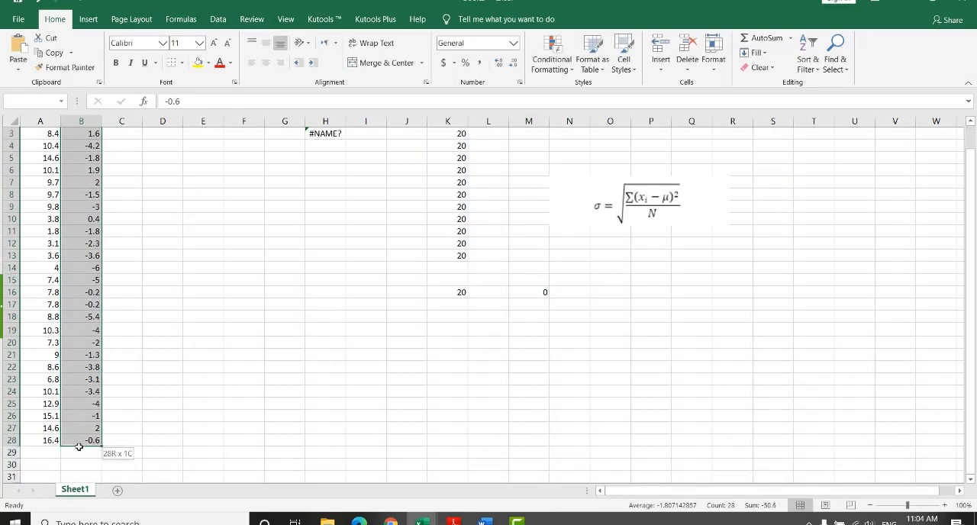
{"action": "scroll", "coordinate": [74, 430], "scroll_direction": "up", "scroll_amount": 1}
{"action": "left_click", "coordinate": [53, 172]}
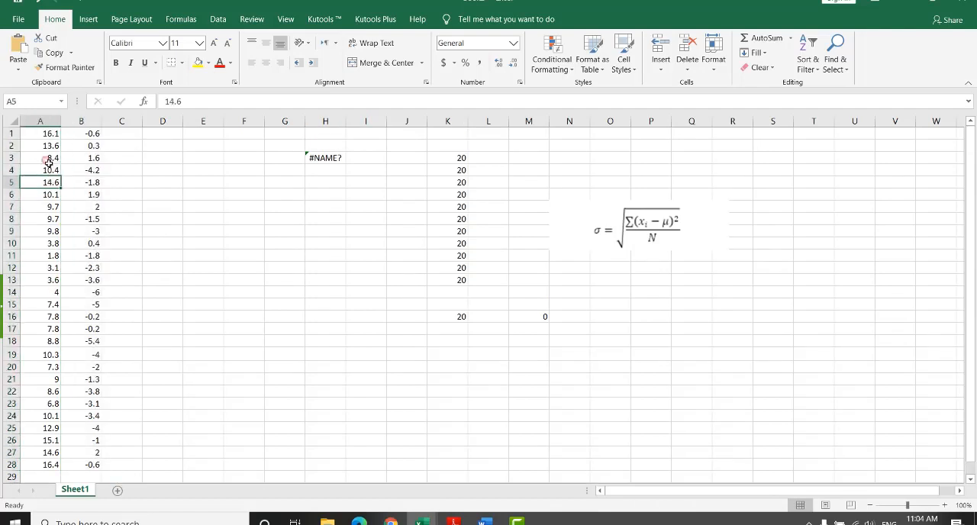
{"action": "left_click_drag", "start_coordinate": [47, 135], "coordinate": [48, 450]}
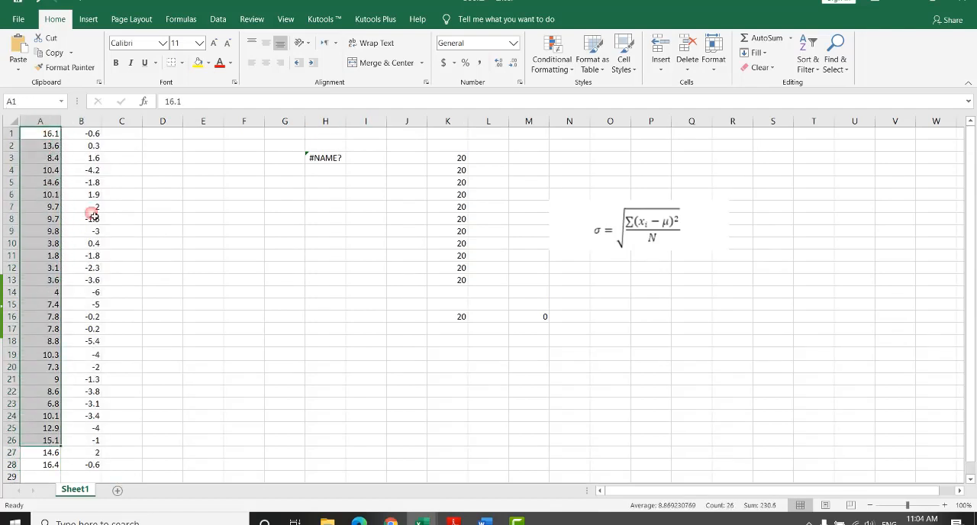
{"action": "left_click_drag", "start_coordinate": [92, 132], "coordinate": [84, 462]}
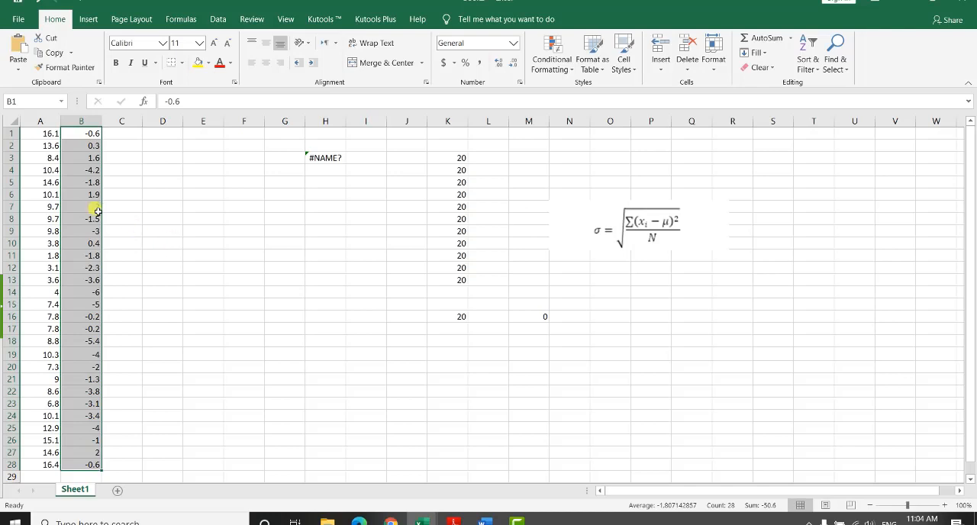
Step: Calculate the population standard deviation of the column B data in cell D5 with STDEV.P over B1:B28
{"action": "left_click", "coordinate": [85, 171]}
{"action": "double_click", "coordinate": [170, 183]}
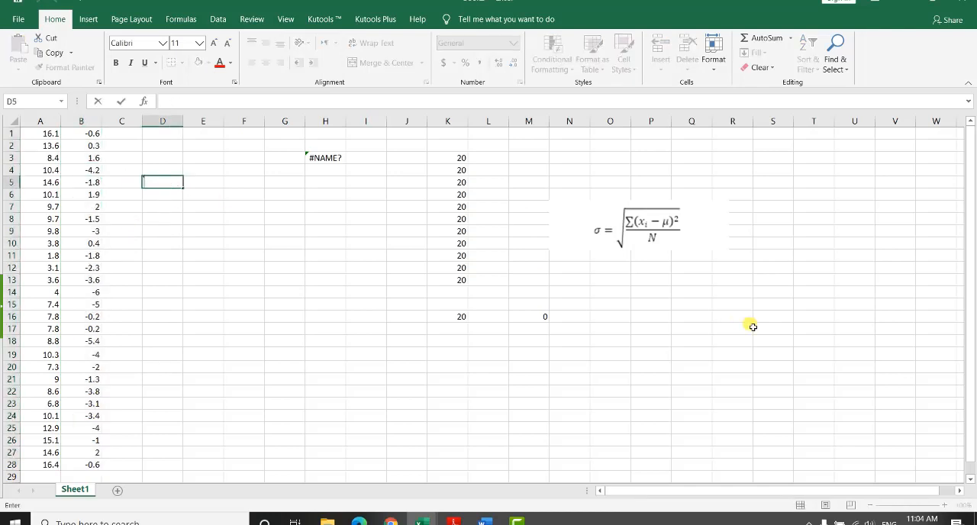
{"action": "type", "text": "="}
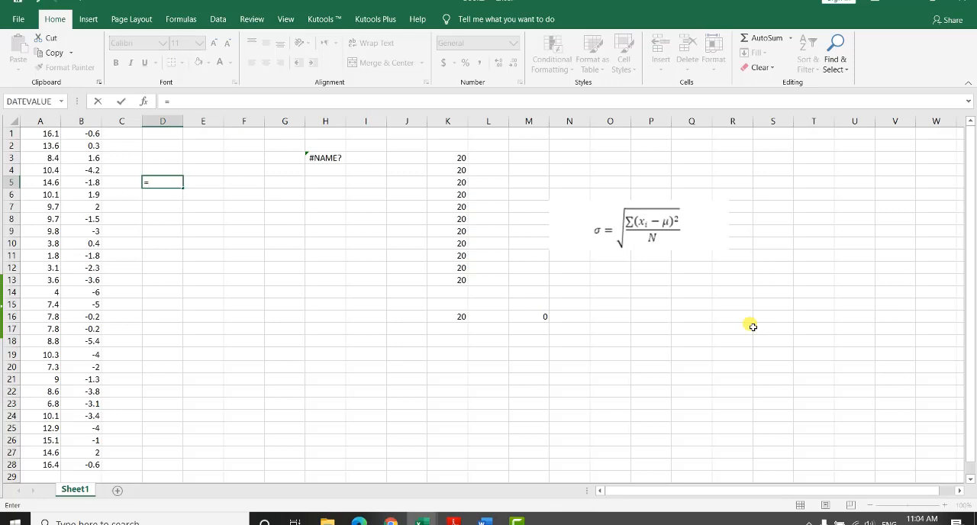
{"action": "type", "text": "st"}
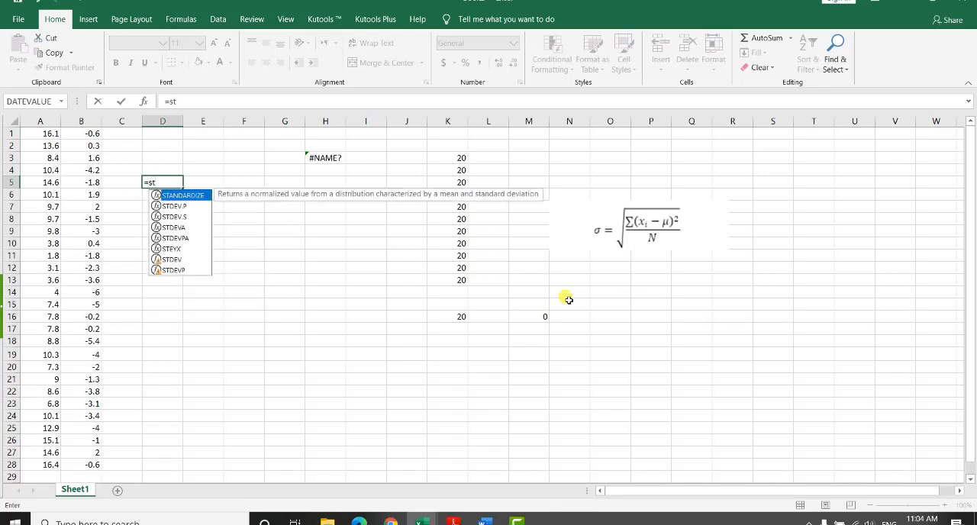
{"action": "double_click", "coordinate": [166, 206]}
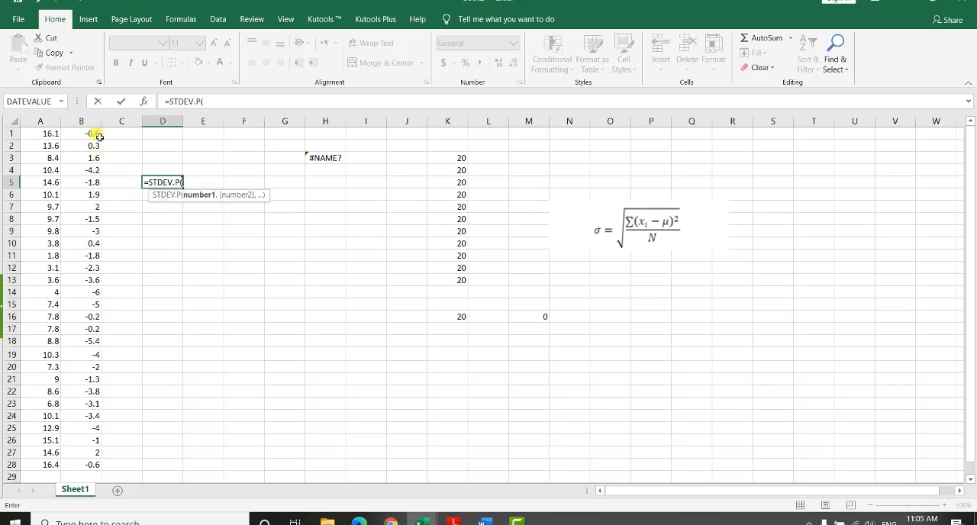
{"action": "left_click_drag", "start_coordinate": [99, 136], "coordinate": [92, 463]}
{"action": "key", "text": "ctrl+Return"}
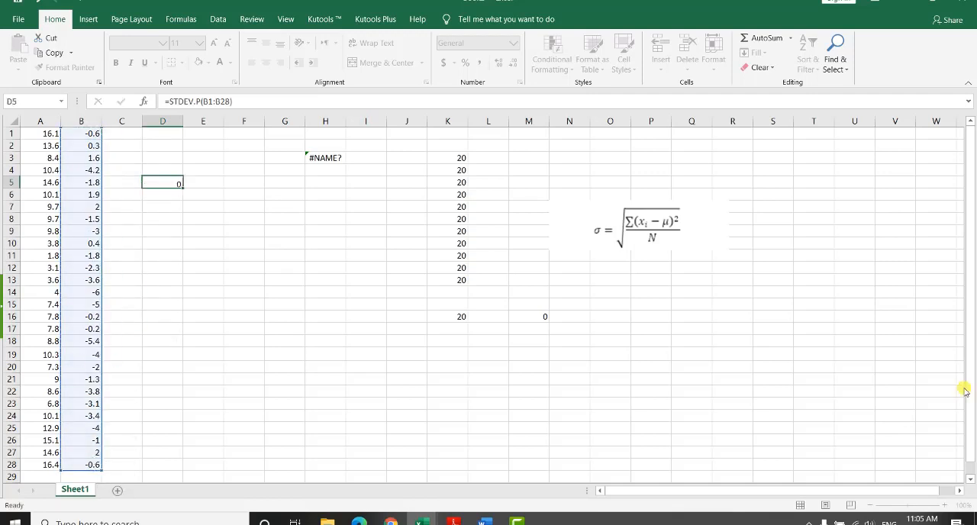
{"action": "key", "text": "Return"}
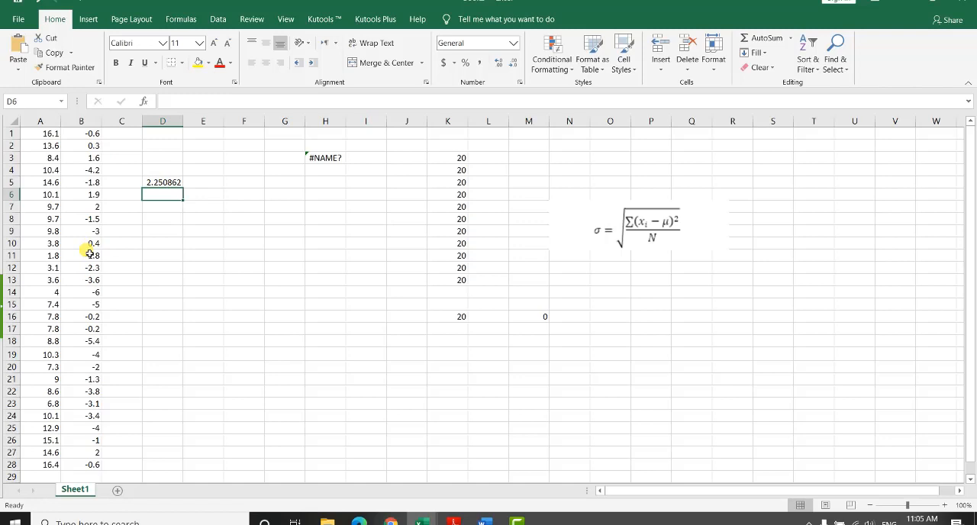
Step: Calculate the population standard deviation of the column A data in cell D8 with STDEV.P over A1:A28
{"action": "left_click", "coordinate": [155, 220]}
{"action": "type", "text": "="}
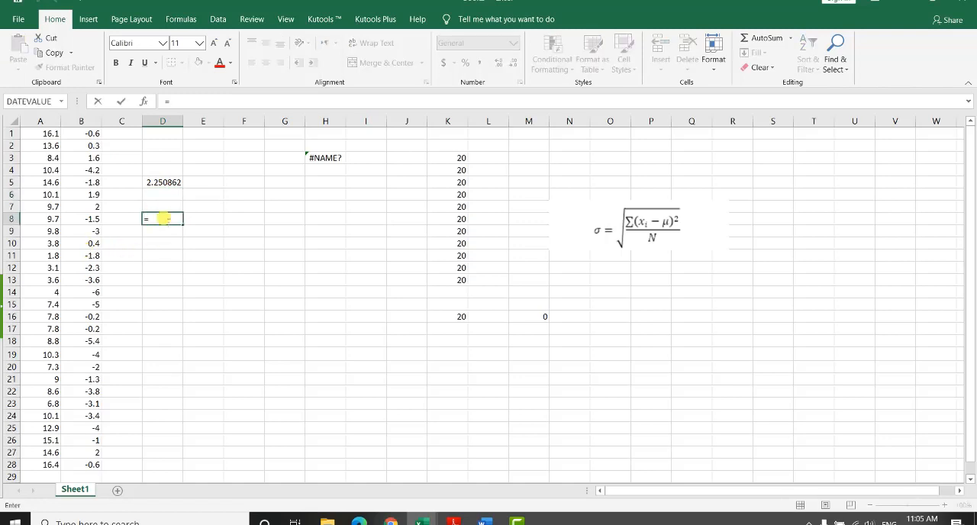
{"action": "type", "text": "st"}
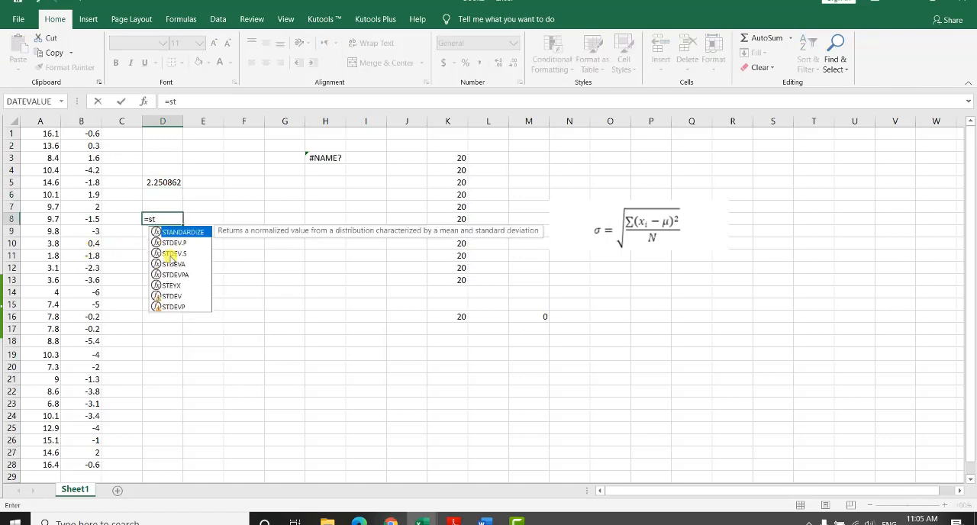
{"action": "double_click", "coordinate": [173, 243]}
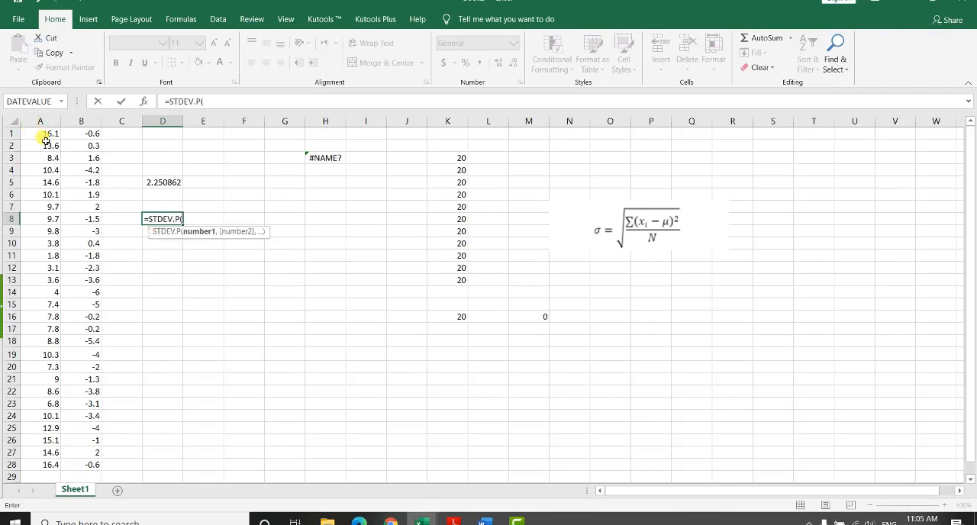
{"action": "left_click_drag", "start_coordinate": [46, 139], "coordinate": [46, 465]}
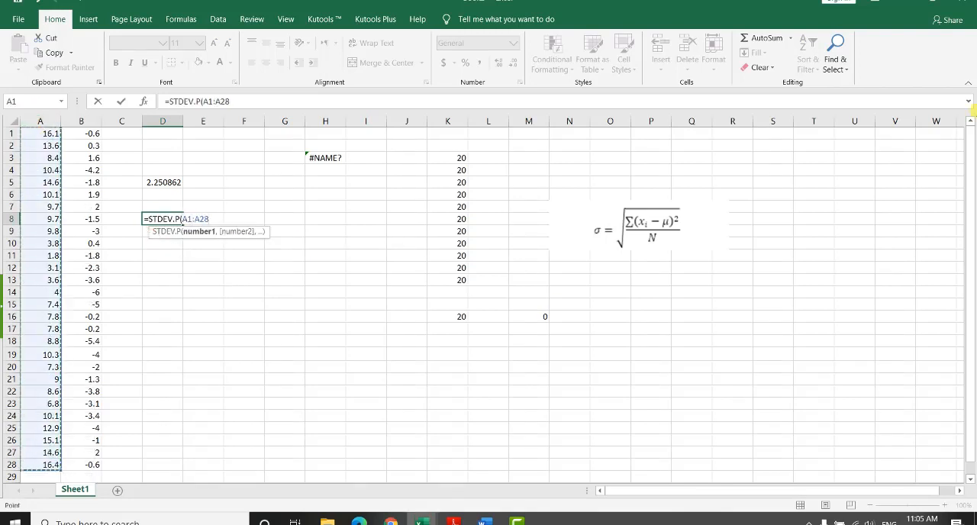
{"action": "key", "text": "Return"}
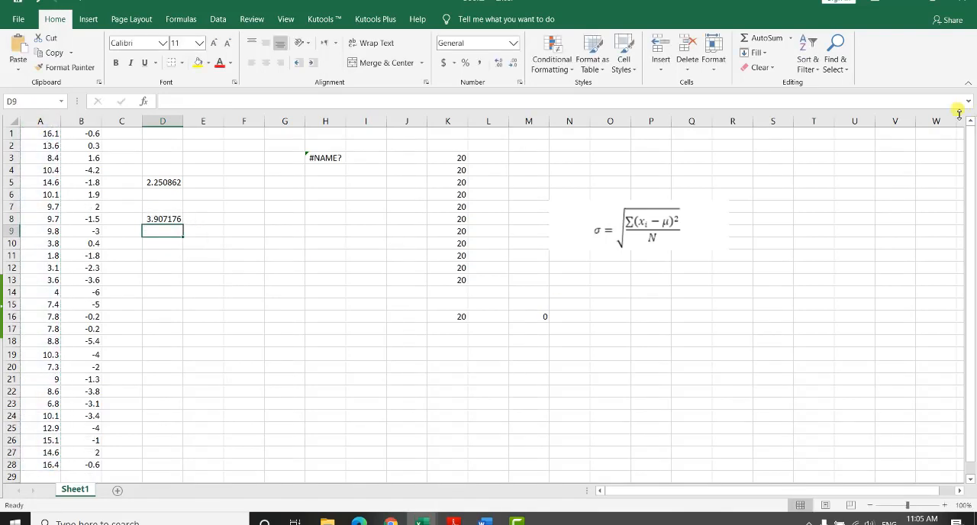